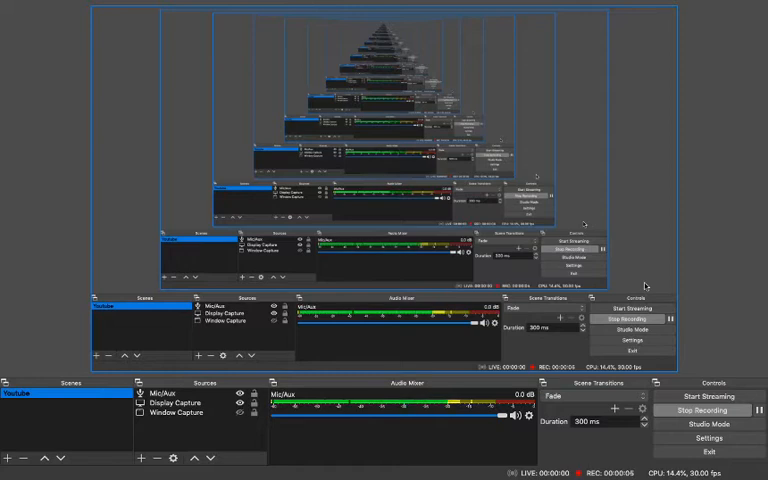
Bring Google Chrome with the Google homepage to the front from the Dock.
left_click(643, 288)
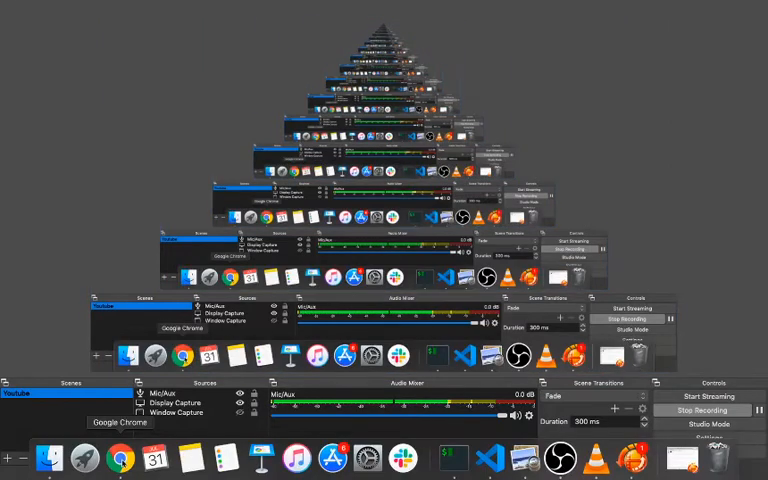
left_click(120, 458)
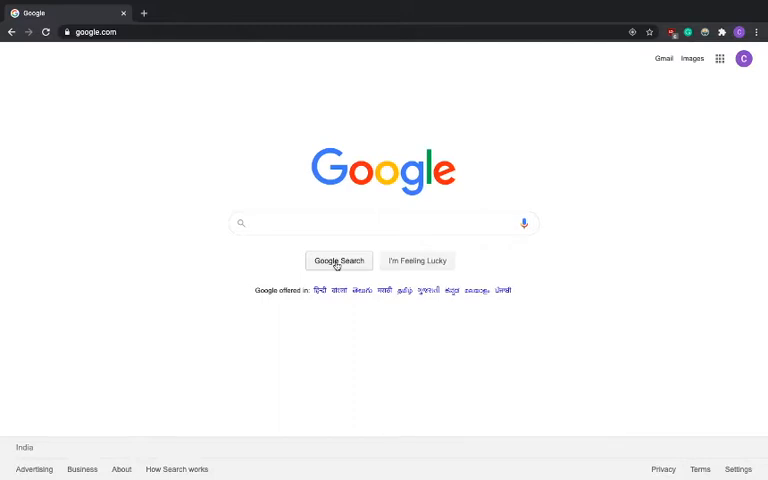
Search Google for 'test driven development' using the past-search suggestion.
left_click(325, 223)
type("p")
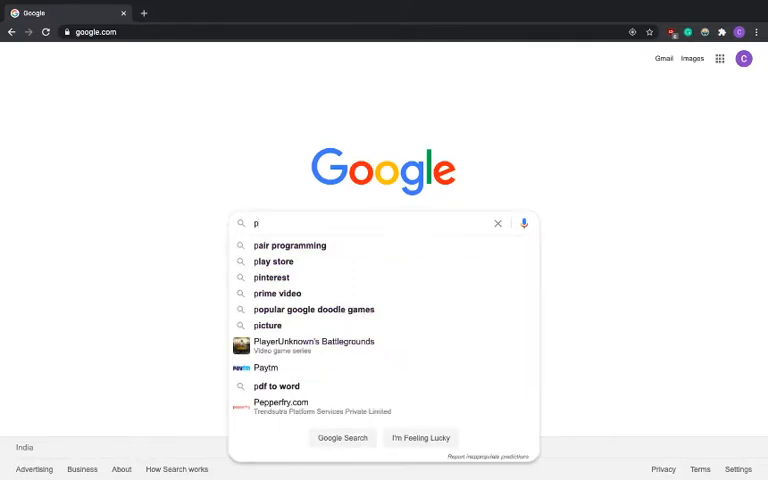
type("y")
key("BackSpace")
key("BackSpace")
key("Down")
key("Return")
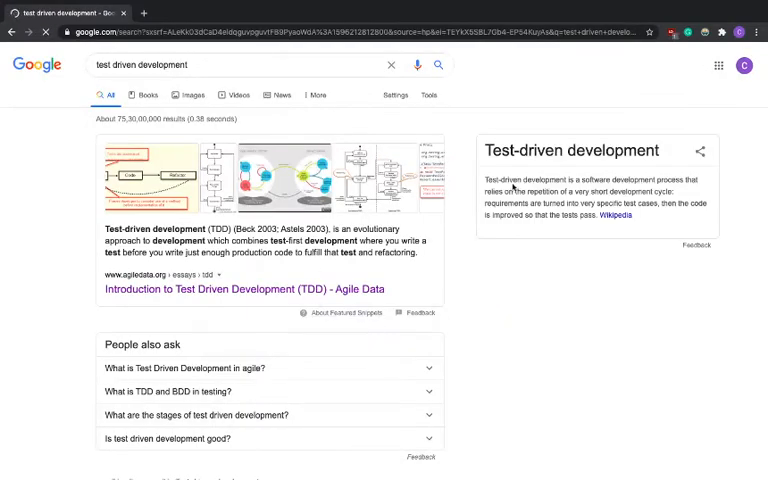
Open the Agile Data 'Introduction to Test Driven Development' search result.
left_click(167, 290)
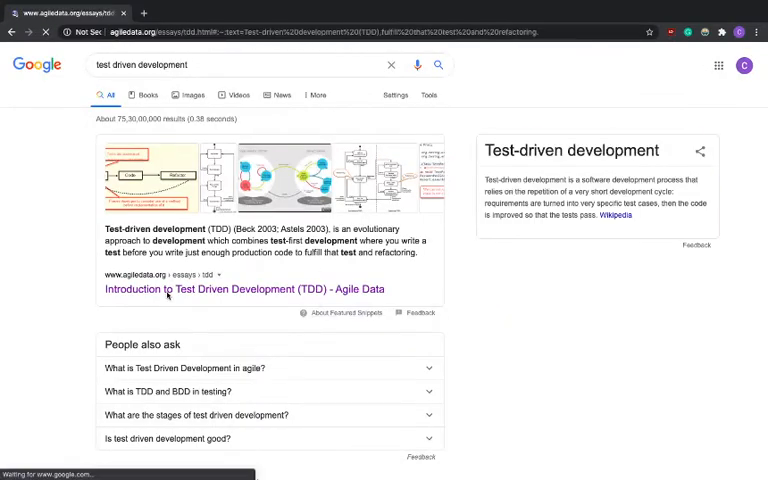
scroll(386, 268, "down", 5)
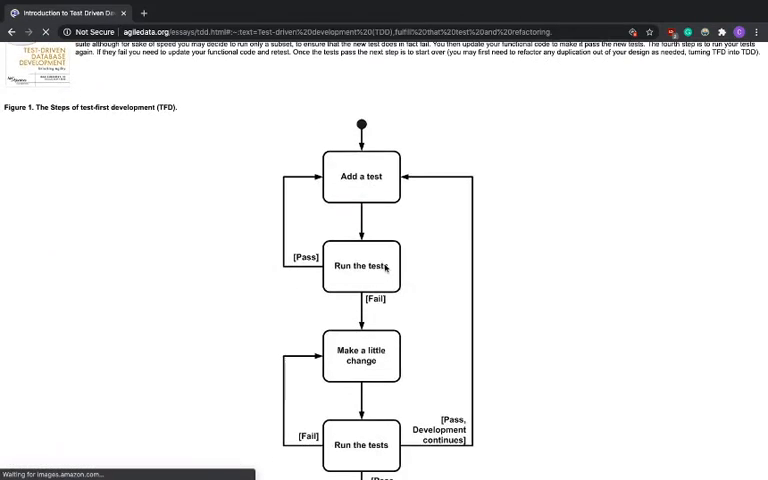
scroll(386, 268, "down", 1)
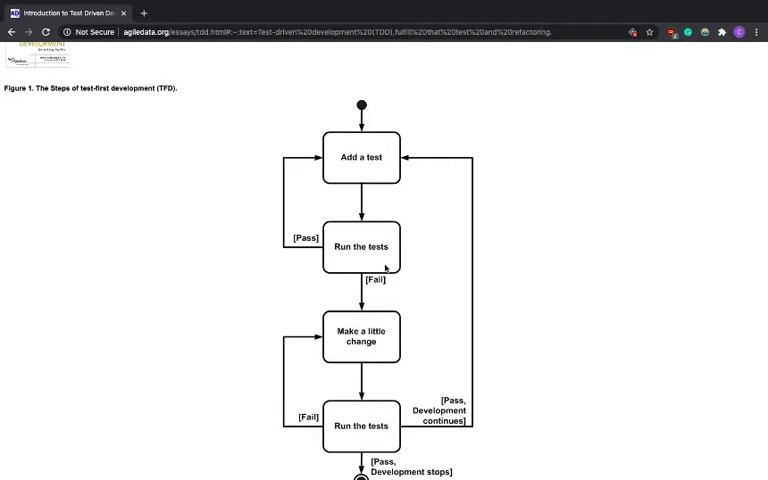
scroll(386, 268, "down", 1)
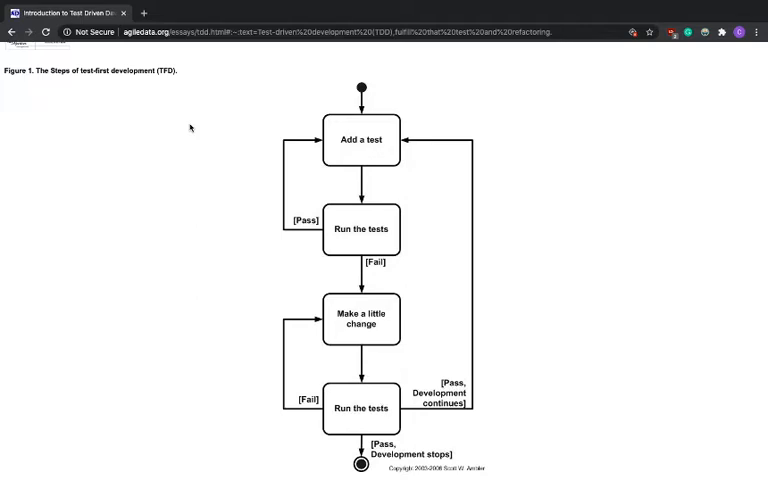
Load geektrust.in in a new tab.
left_click(146, 13)
type("ge")
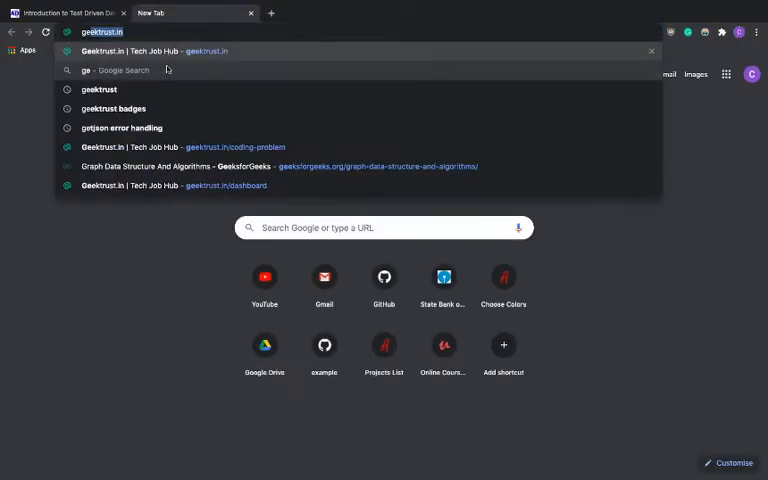
type("ektrust.in")
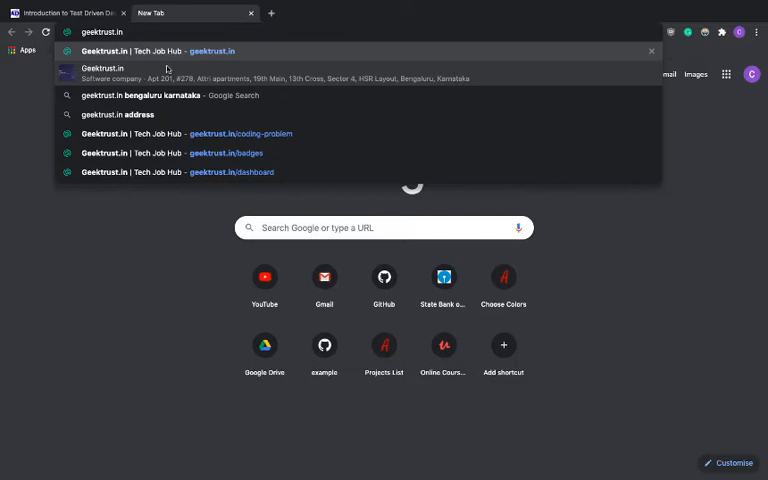
key("Return")
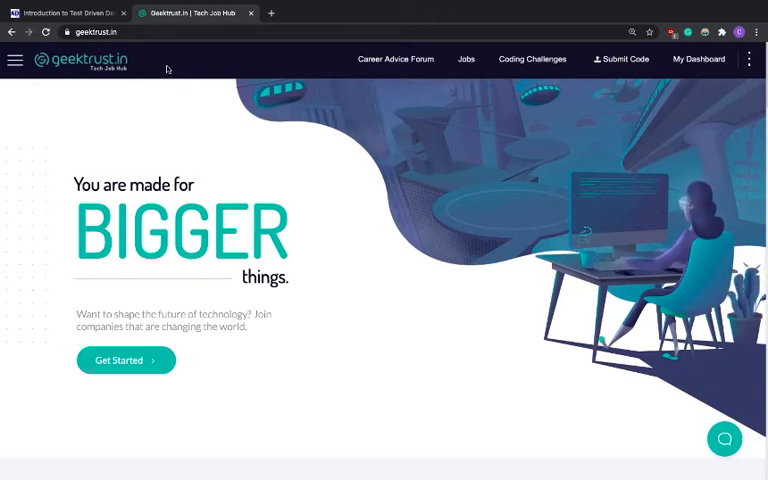
scroll(167, 68, "down", 2)
scroll(167, 68, "down", 2)
scroll(167, 68, "up", 2)
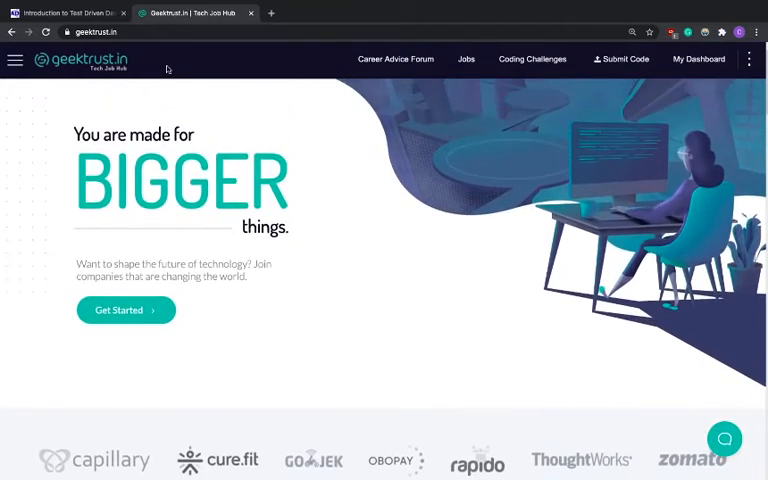
scroll(167, 68, "up", 2)
scroll(167, 68, "up", 1)
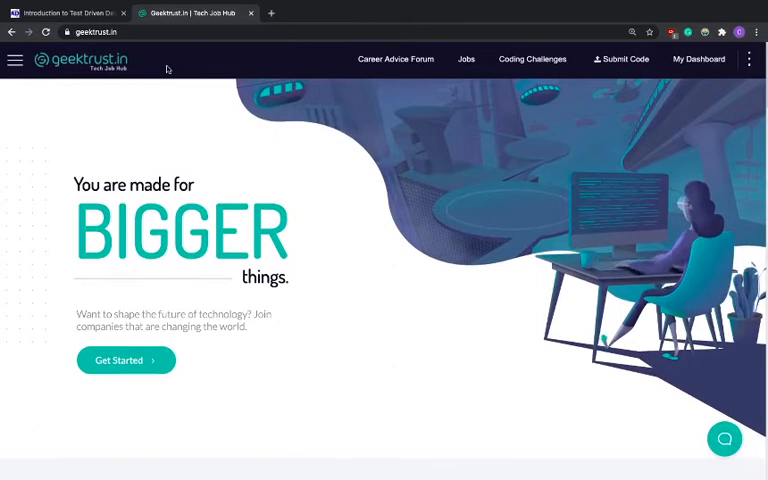
scroll(167, 68, "down", 3)
scroll(167, 68, "down", 1)
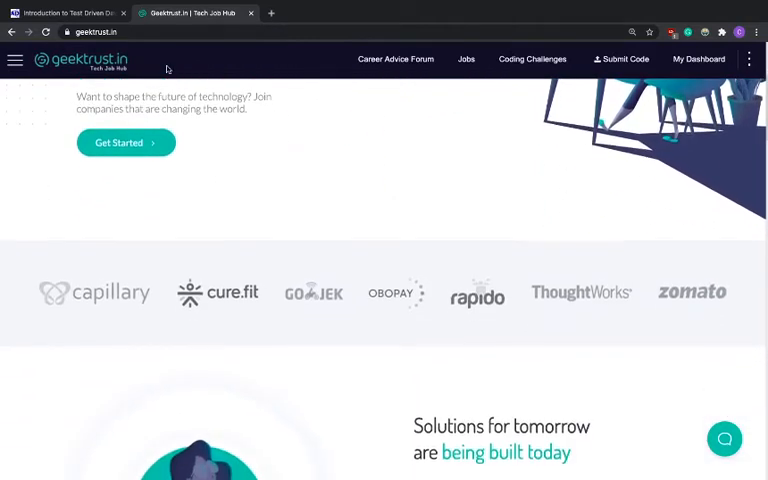
scroll(167, 68, "up", 1)
scroll(167, 68, "down", 2)
scroll(167, 68, "down", 1)
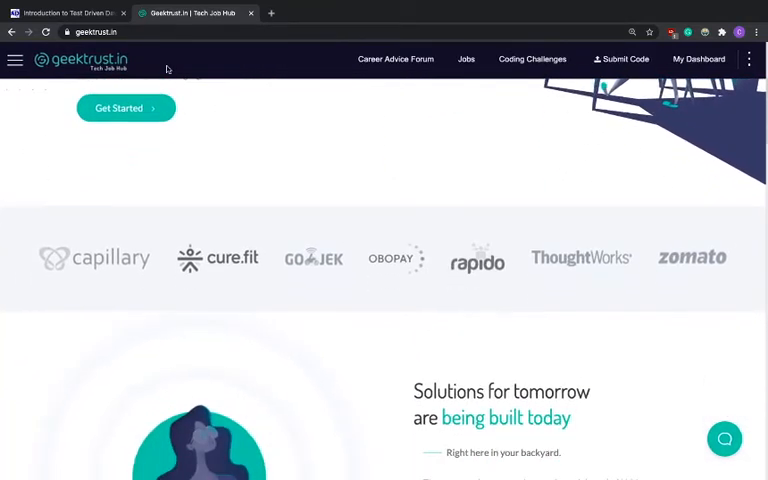
scroll(167, 68, "down", 1)
scroll(167, 68, "down", 1)
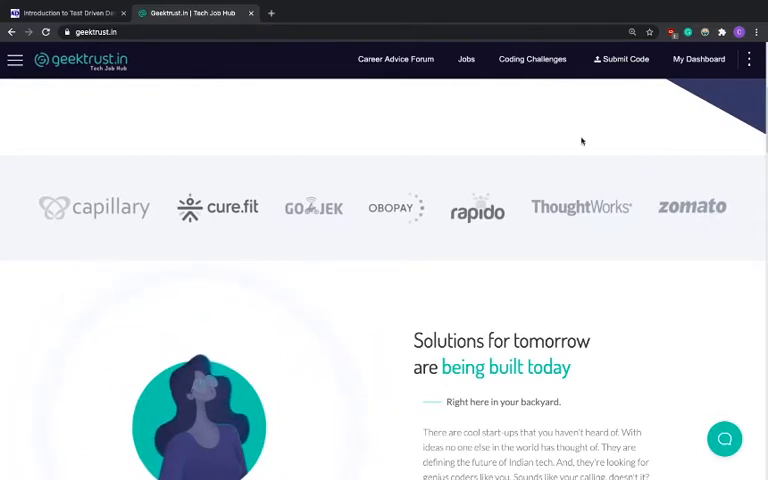
Go to the Companies listing from the Geektrust navigation drawer.
left_click(15, 59)
left_click(55, 240)
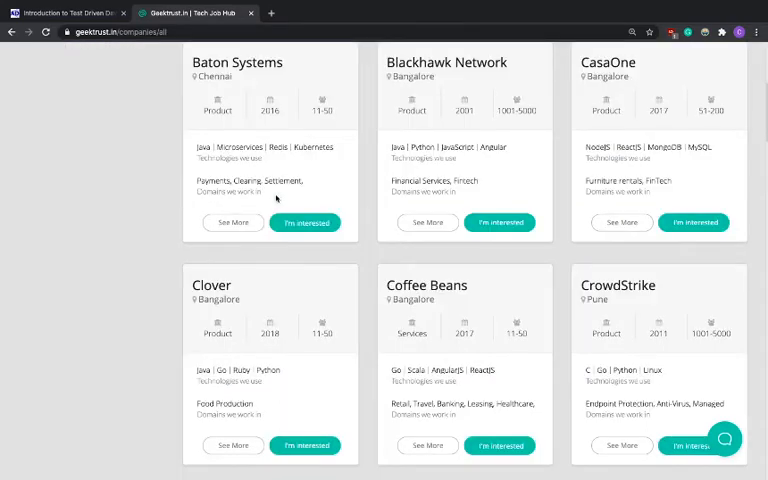
scroll(271, 193, "down", 5)
scroll(274, 196, "down", 5)
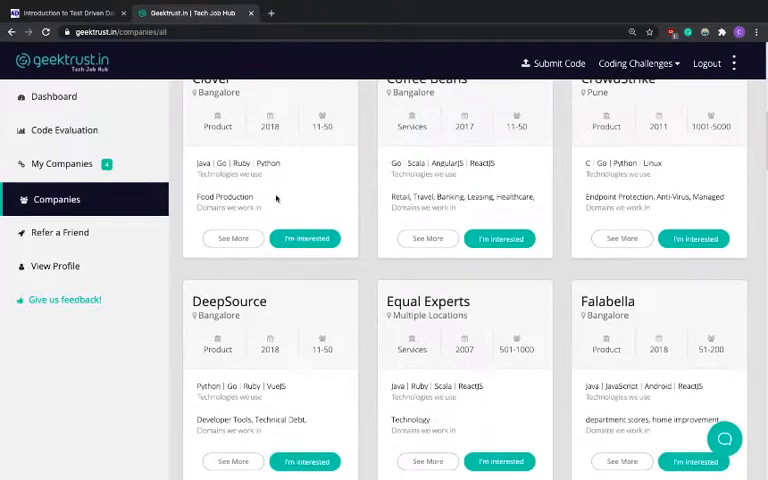
scroll(276, 198, "down", 5)
scroll(276, 198, "down", 4)
scroll(276, 198, "down", 2)
scroll(276, 198, "down", 3)
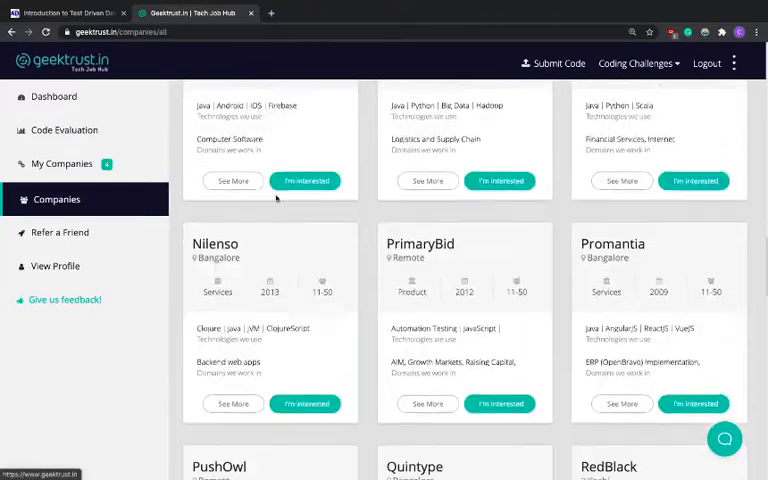
scroll(276, 198, "down", 2)
scroll(276, 198, "down", 5)
scroll(276, 198, "down", 5)
scroll(276, 198, "down", 2)
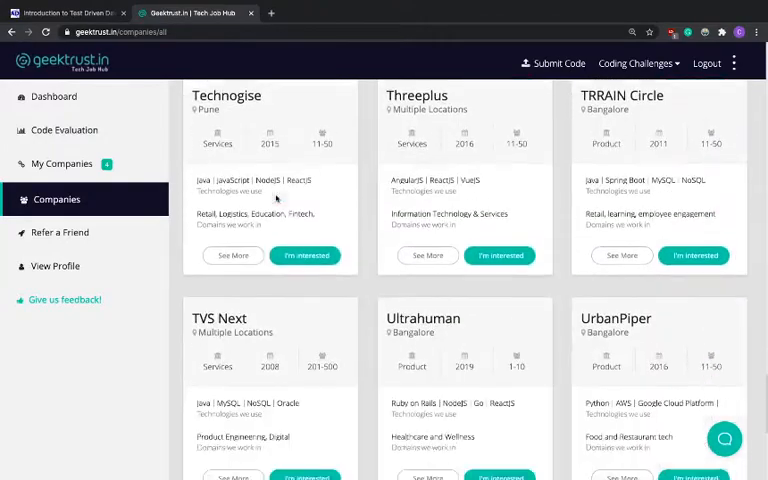
scroll(276, 198, "down", 4)
scroll(276, 198, "up", 1)
scroll(276, 198, "up", 4)
scroll(276, 198, "up", 4)
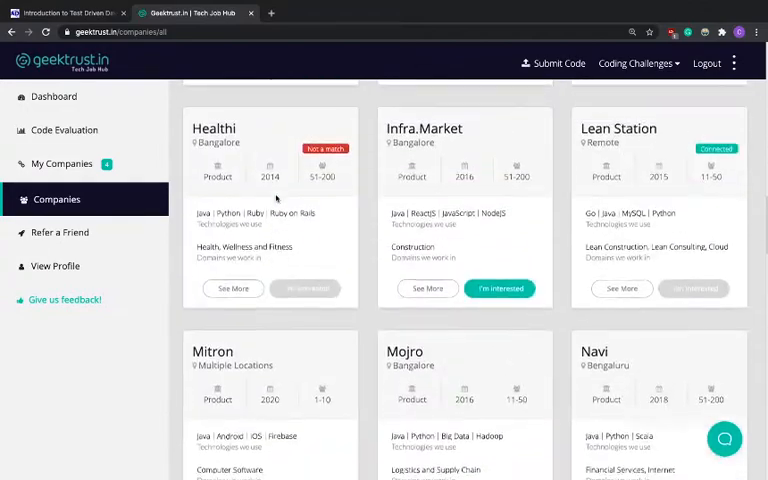
scroll(276, 198, "up", 1)
scroll(276, 198, "up", 5)
scroll(276, 198, "up", 3)
scroll(276, 198, "up", 1)
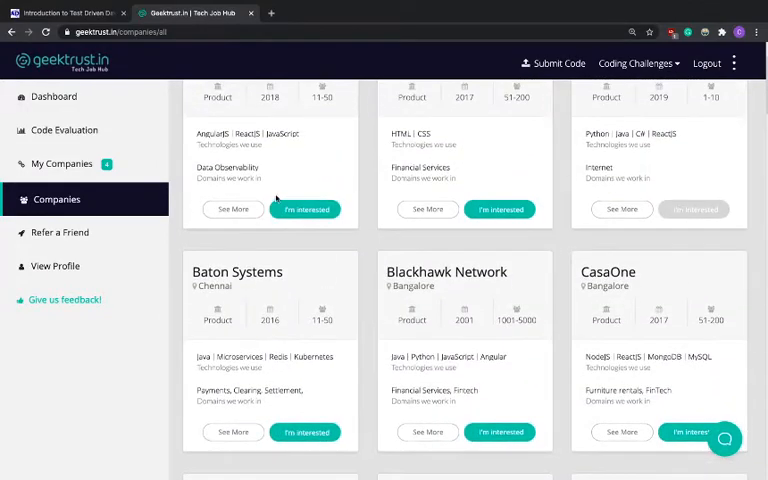
scroll(276, 198, "up", 2)
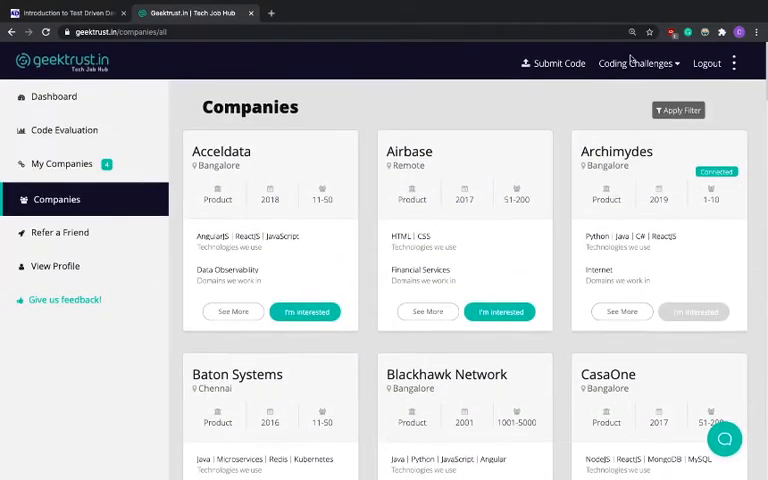
Navigate to the Geektrust coding challenges home page from the challenge categories menu.
left_click(630, 64)
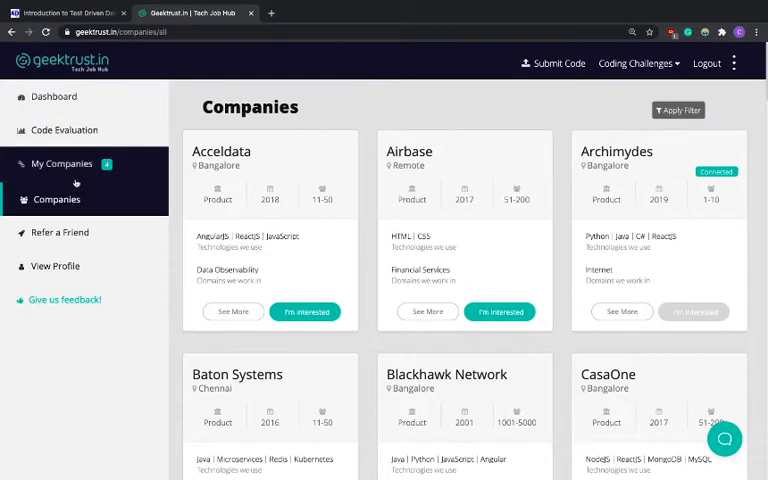
left_click(632, 63)
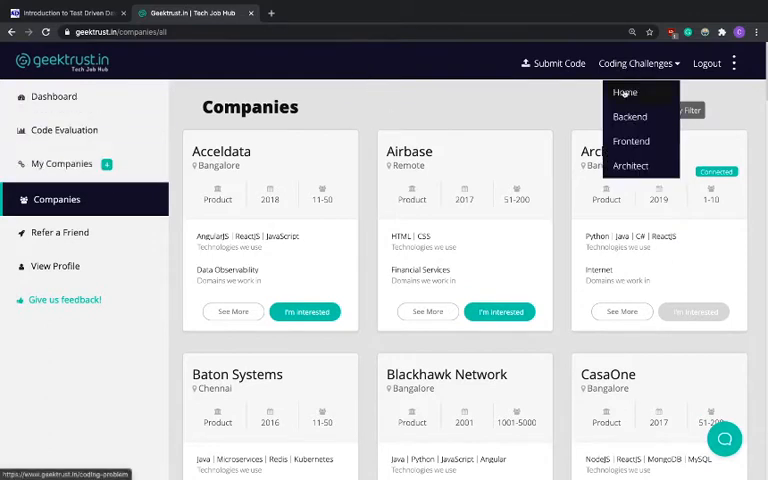
left_click(625, 92)
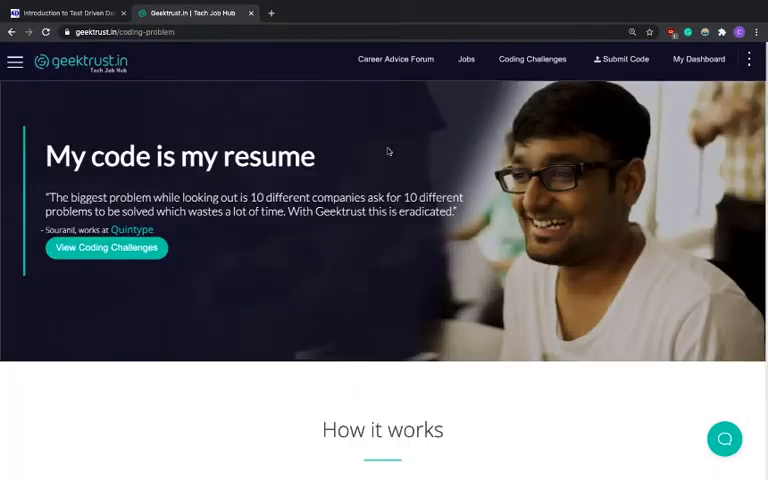
View the challenge list and compare Frontend, Tech Architect and Backend problems, ending on Backend.
left_click(82, 248)
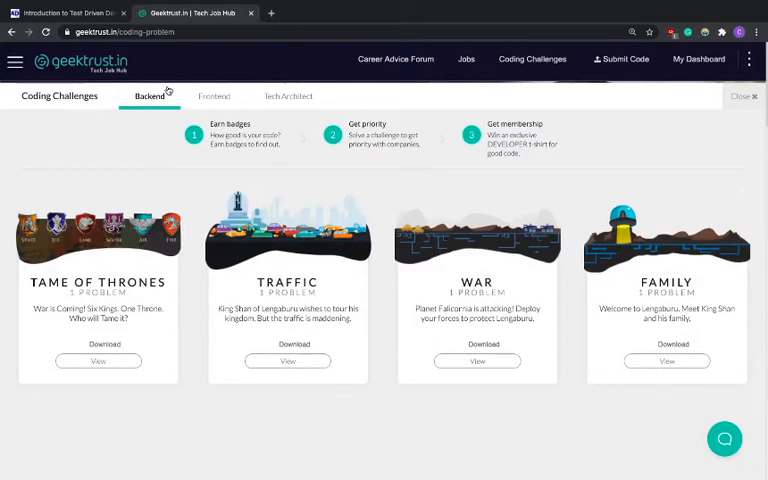
left_click(199, 95)
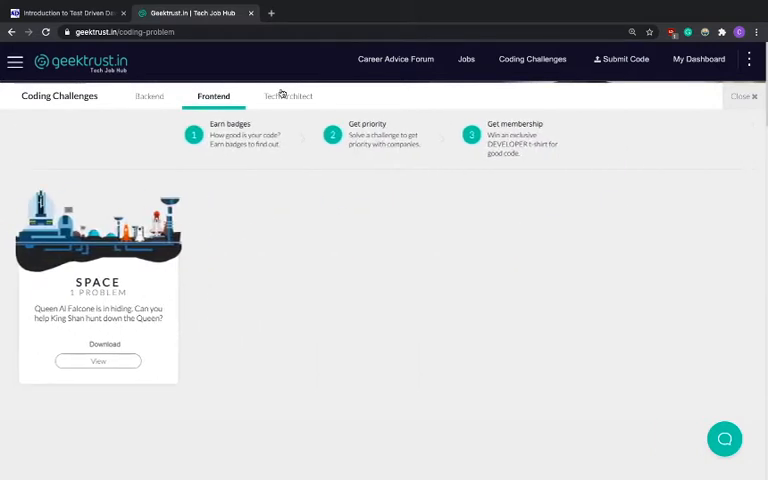
left_click(283, 95)
left_click(149, 96)
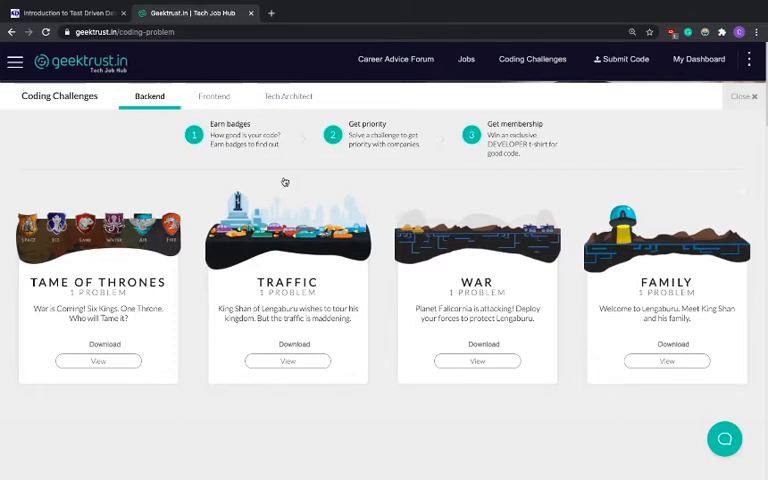
left_click(214, 96)
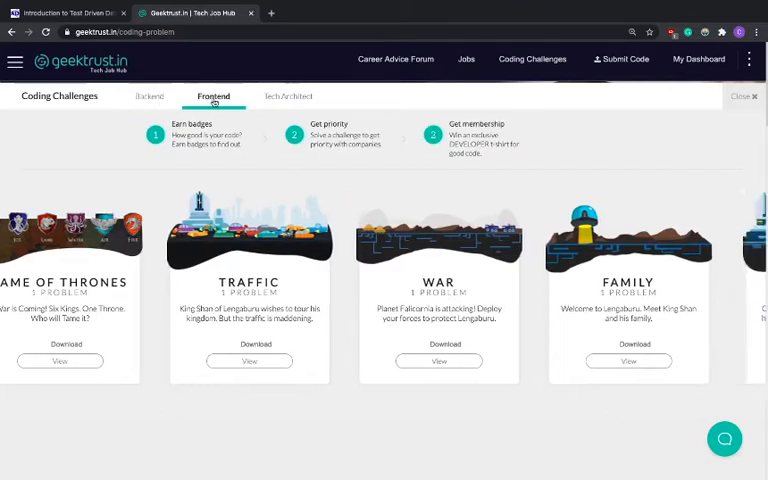
left_click(288, 96)
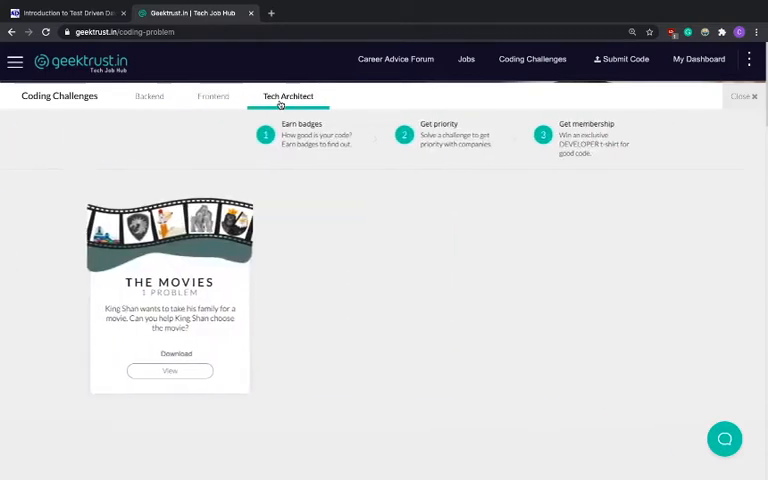
left_click(153, 97)
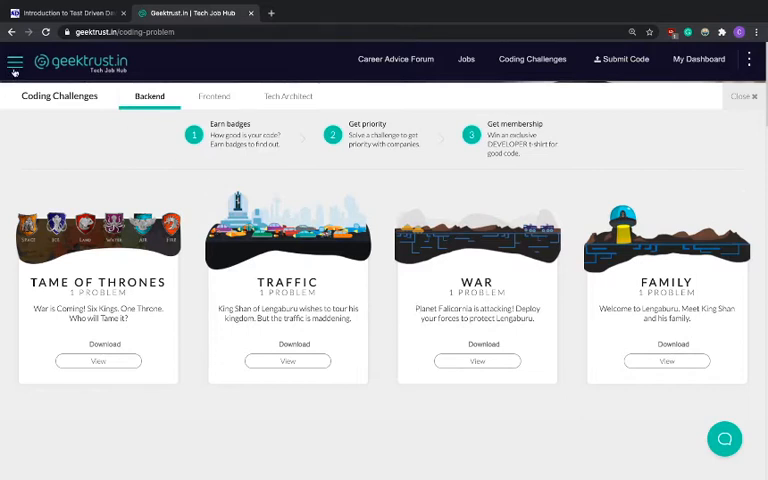
Change the address to geektrust.in/badges and load the badges page.
left_click(222, 31)
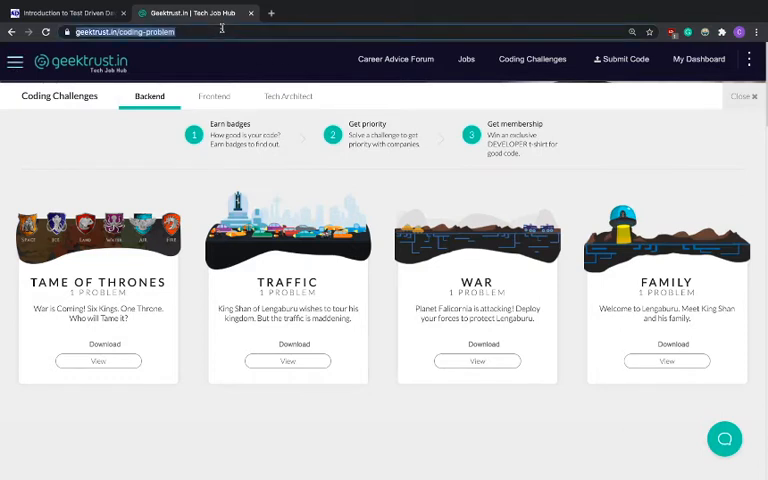
left_click(222, 31)
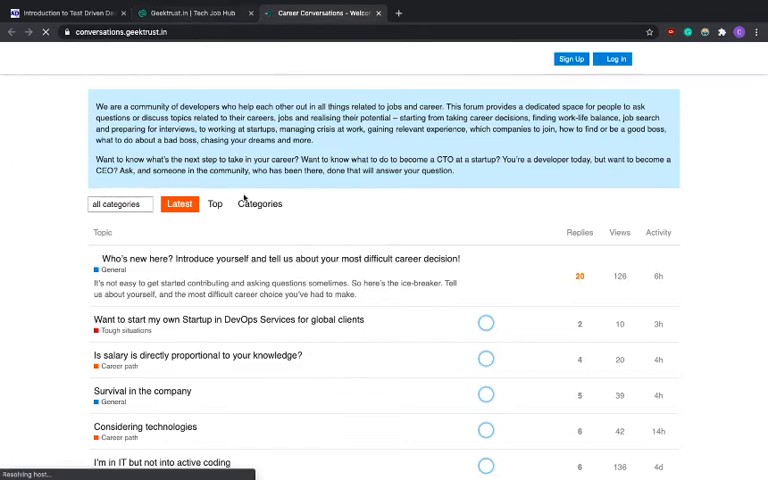
left_click(377, 13)
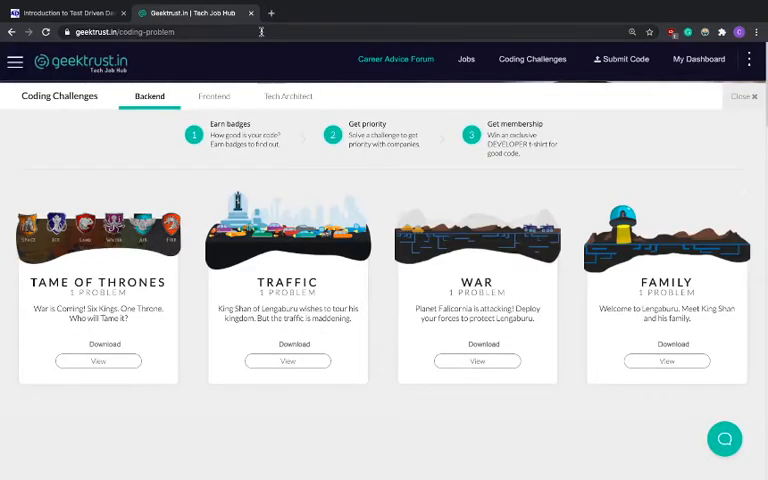
left_click(259, 32)
key("End")
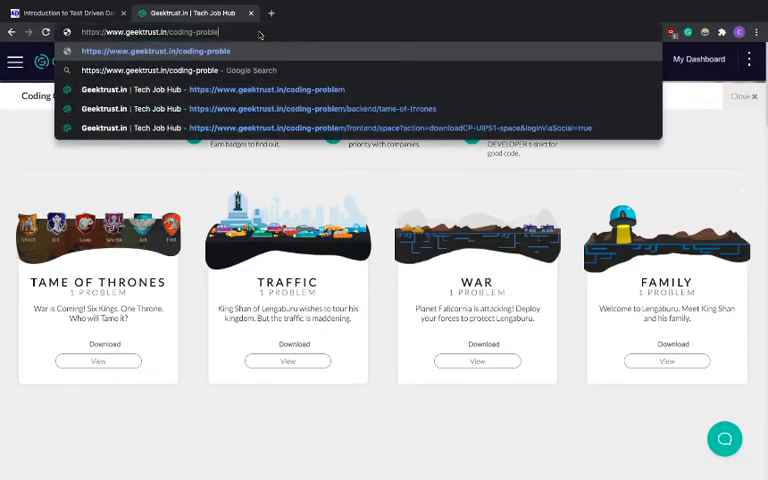
key("BackSpace")
key("BackSpace")
key("BackSpace")
key("BackSpace")
key("BackSpace")
key("BackSpace")
key("BackSpace")
key("BackSpace")
type("ba")
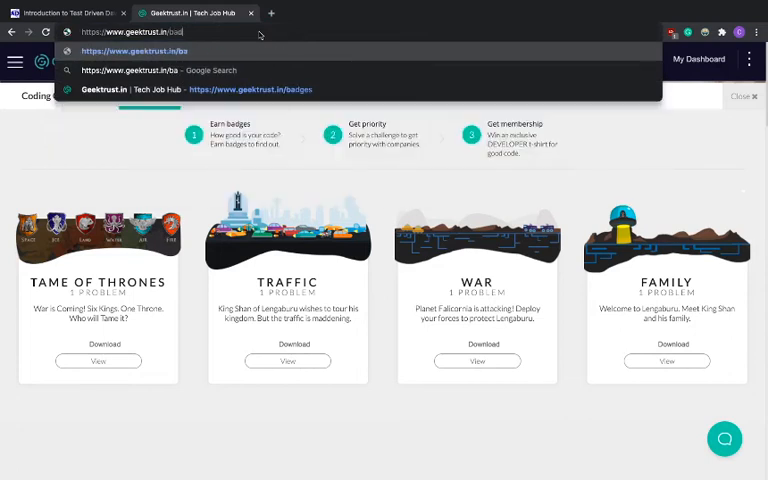
type("dges")
key("Return")
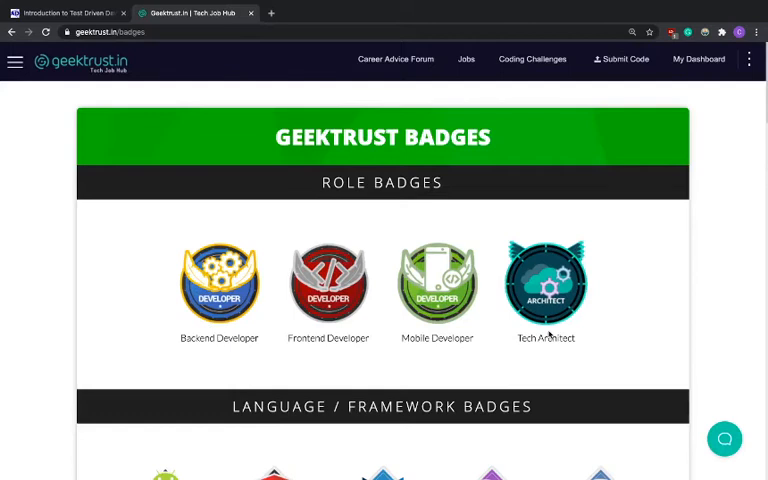
scroll(548, 333, "down", 4)
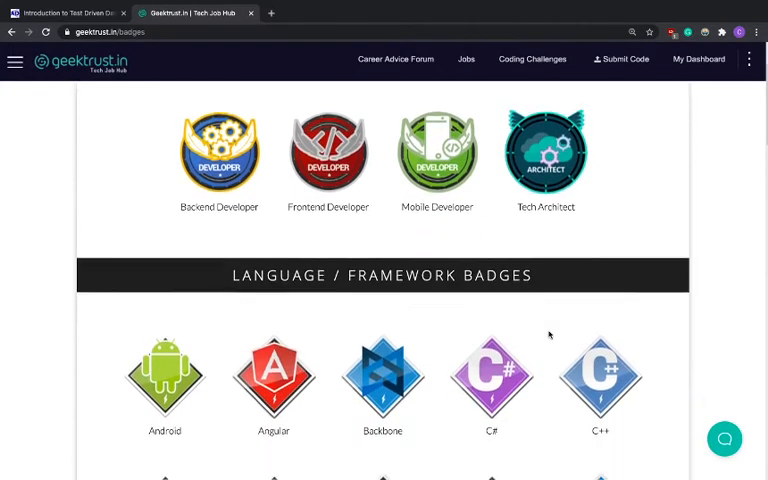
scroll(548, 333, "down", 5)
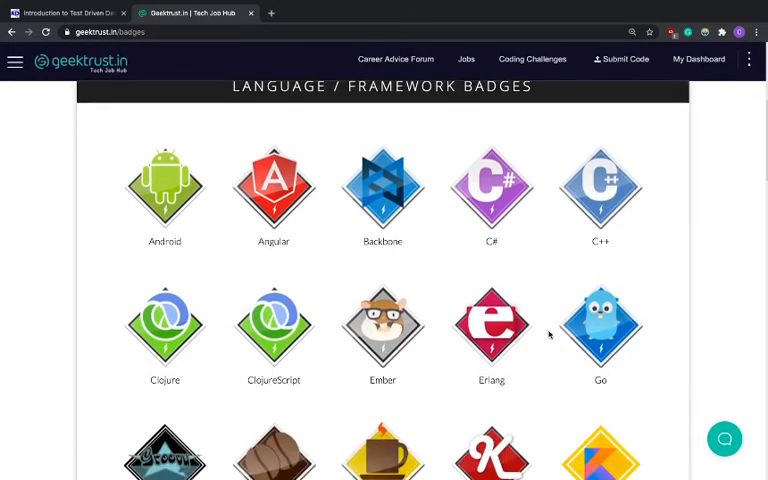
scroll(548, 335, "down", 3)
scroll(548, 335, "down", 4)
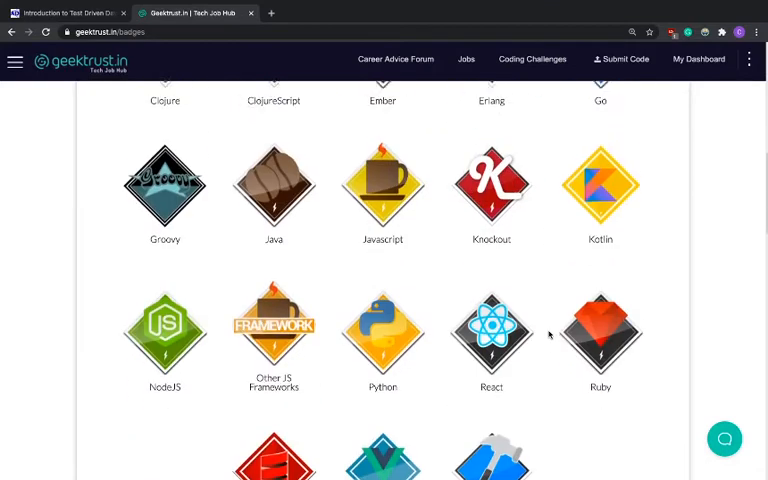
scroll(548, 335, "down", 1)
scroll(548, 335, "down", 2)
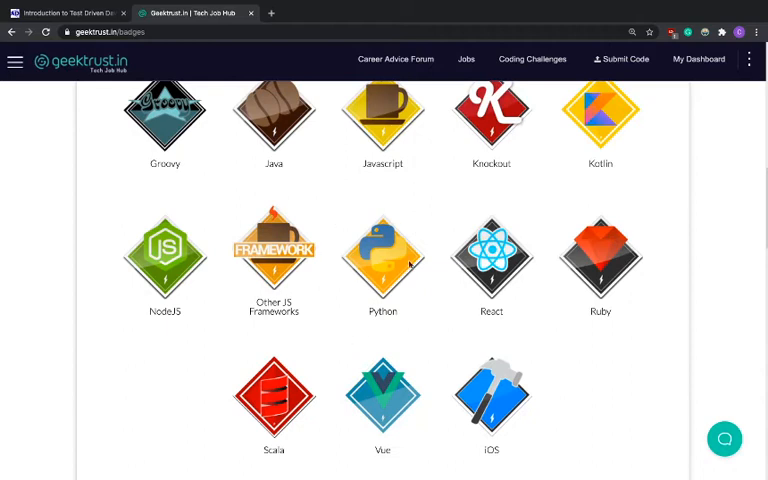
scroll(363, 263, "down", 3)
scroll(363, 263, "down", 5)
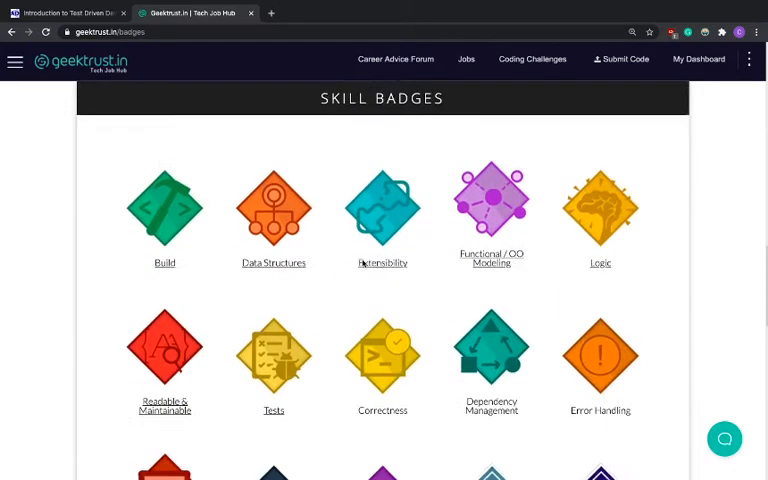
scroll(363, 263, "up", 1)
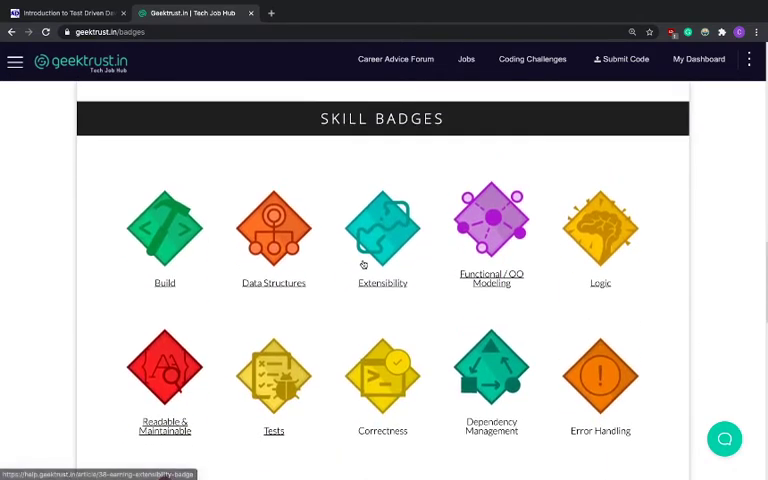
Highlight the words SKILL and BADGES in the Skill Badges heading.
double_click(324, 118)
double_click(400, 118)
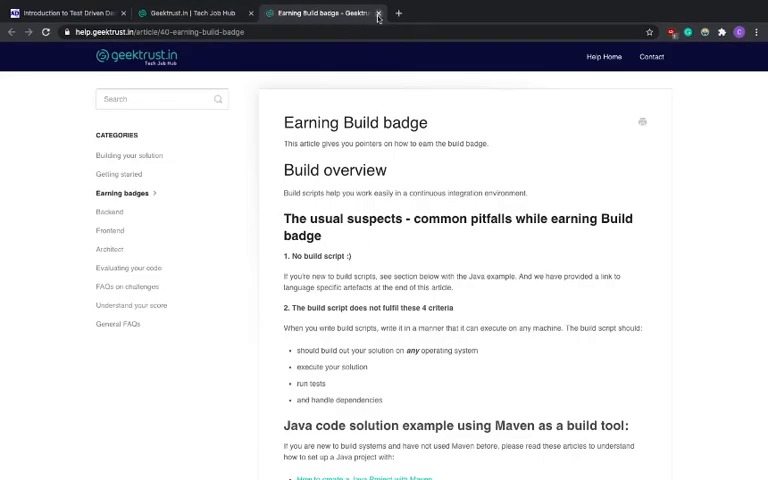
left_click(378, 14)
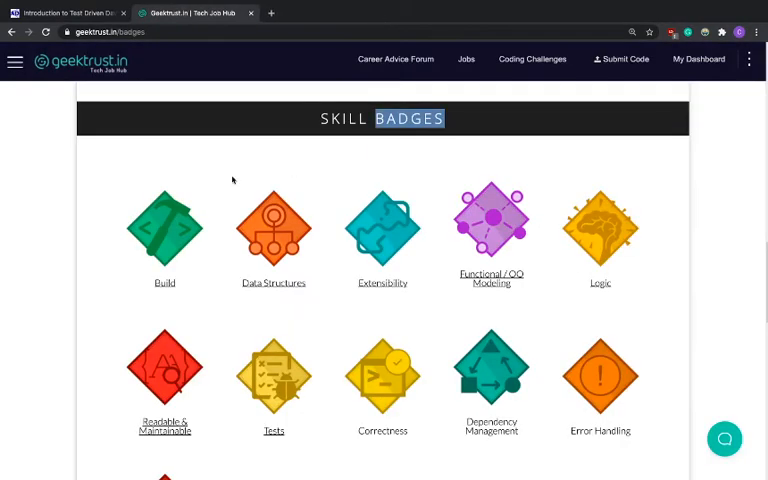
scroll(232, 180, "down", 1)
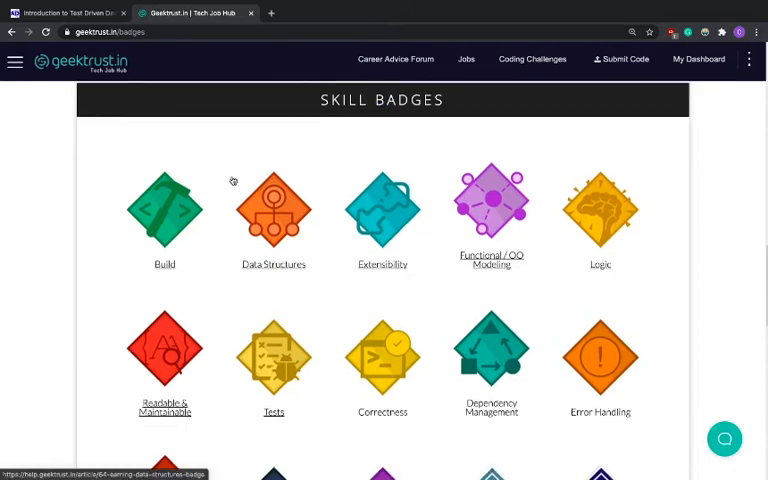
scroll(233, 181, "down", 3)
scroll(233, 181, "down", 2)
scroll(233, 181, "up", 2)
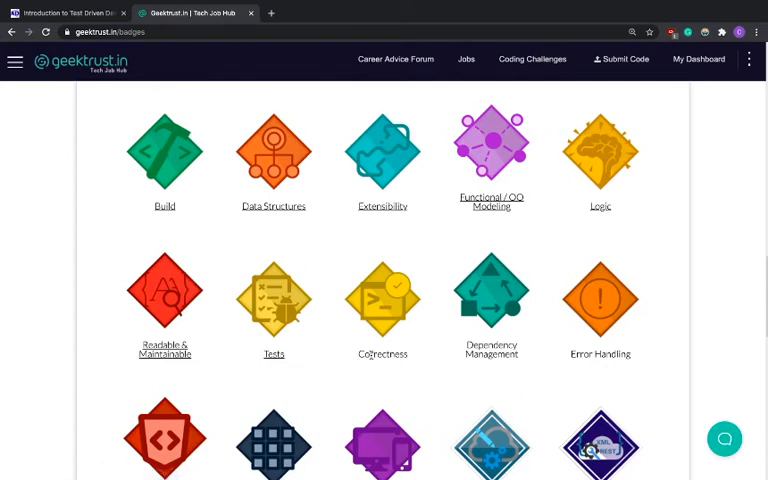
scroll(449, 355, "down", 1)
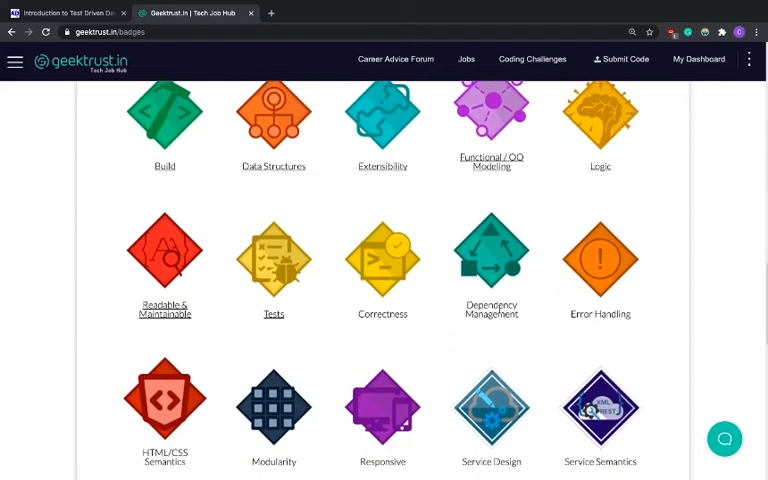
scroll(569, 283, "down", 1)
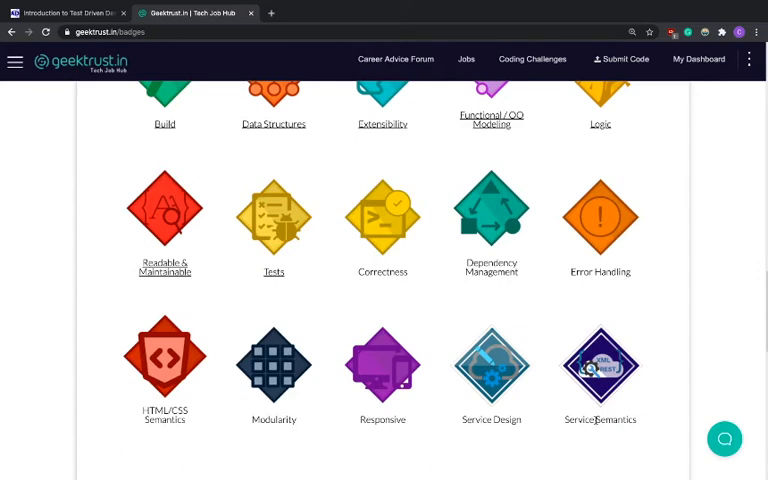
scroll(596, 420, "down", 4)
scroll(596, 423, "up", 2)
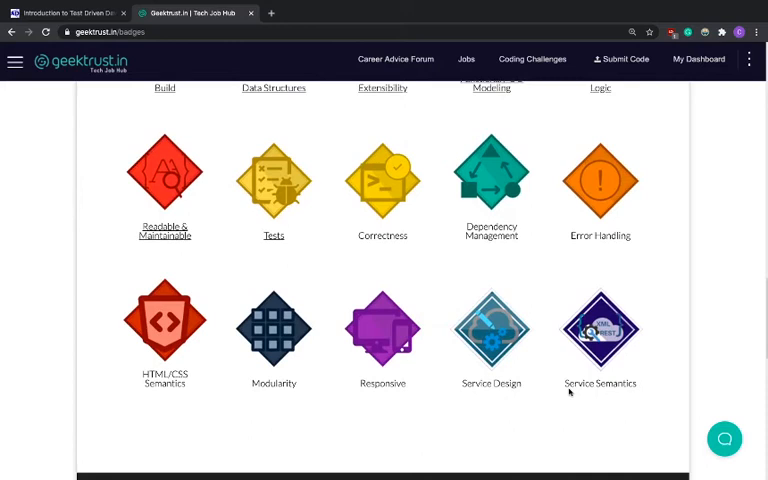
scroll(570, 392, "up", 1)
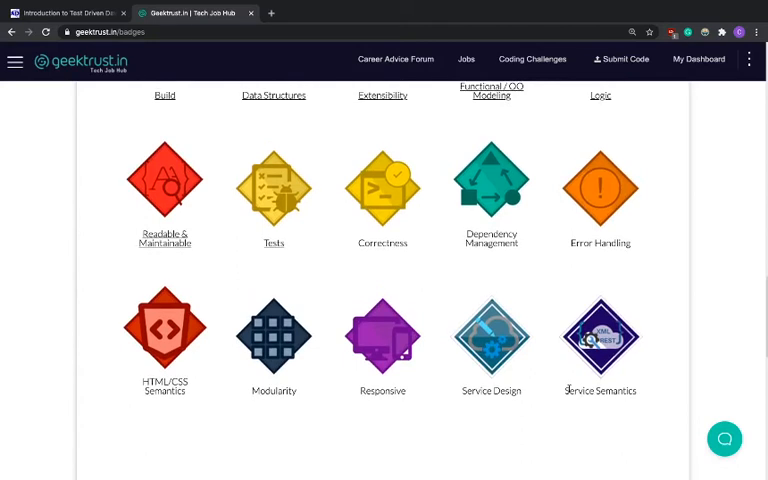
scroll(567, 388, "down", 3)
scroll(567, 388, "down", 1)
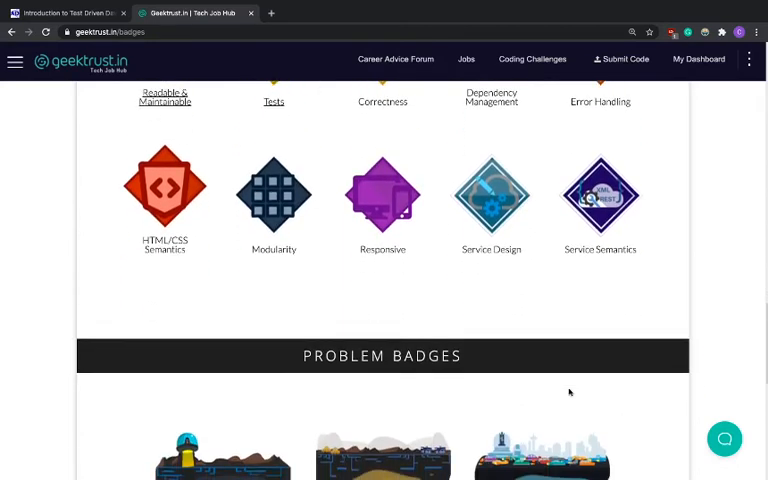
scroll(570, 392, "down", 3)
scroll(570, 392, "down", 3)
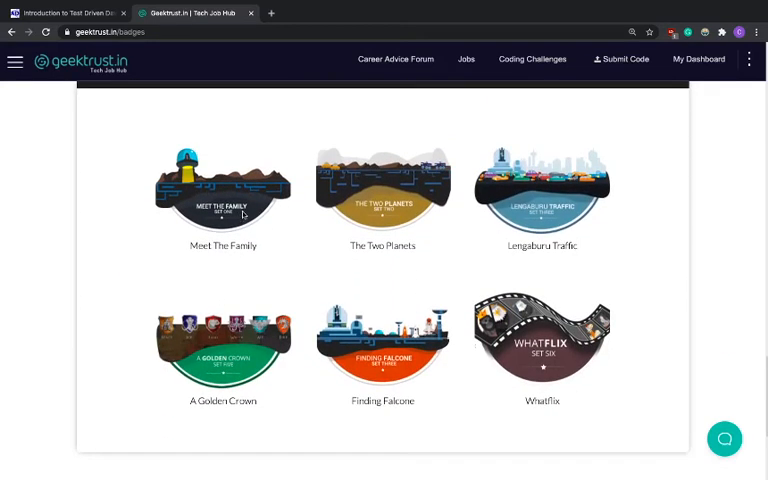
scroll(264, 263, "down", 2)
scroll(264, 263, "down", 1)
scroll(300, 258, "up", 5)
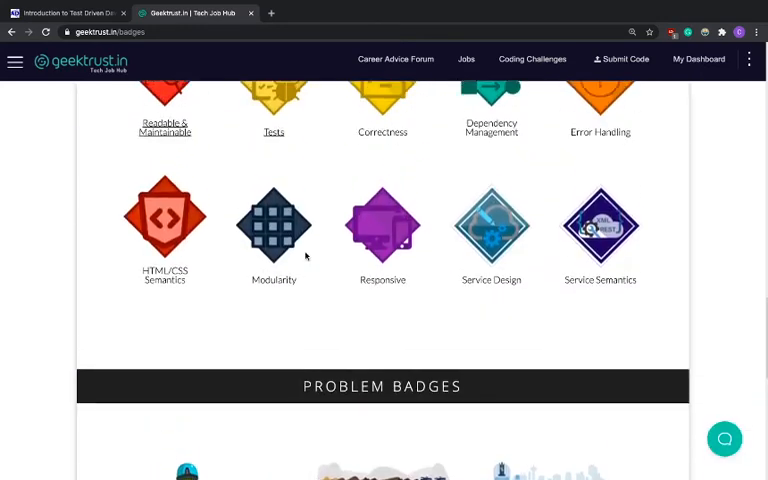
scroll(306, 257, "up", 3)
scroll(306, 257, "up", 5)
scroll(306, 257, "up", 3)
scroll(306, 257, "up", 4)
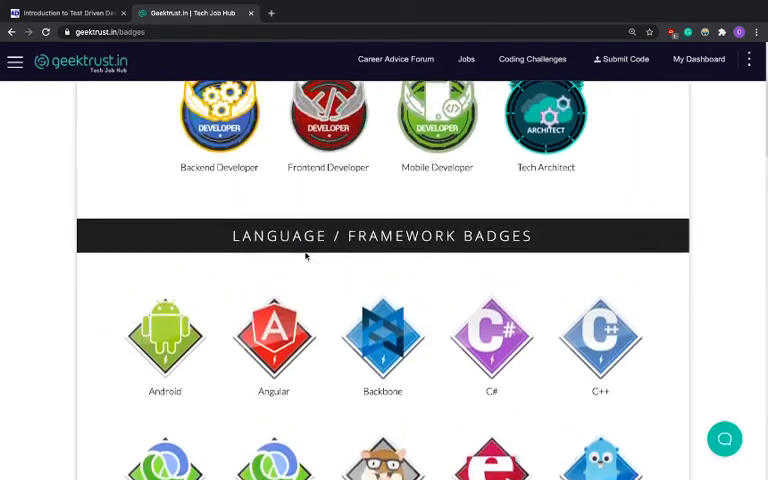
scroll(306, 257, "up", 4)
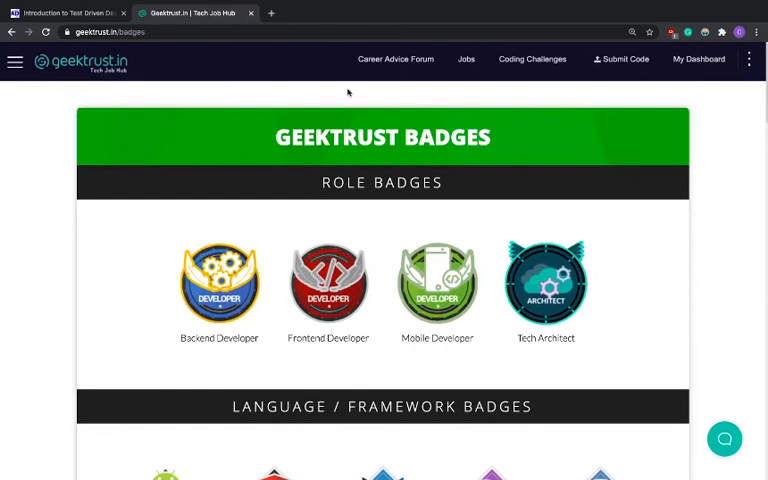
Return to the coding challenges and start the download for the Family challenge.
left_click(532, 58)
scroll(322, 126, "down", 3)
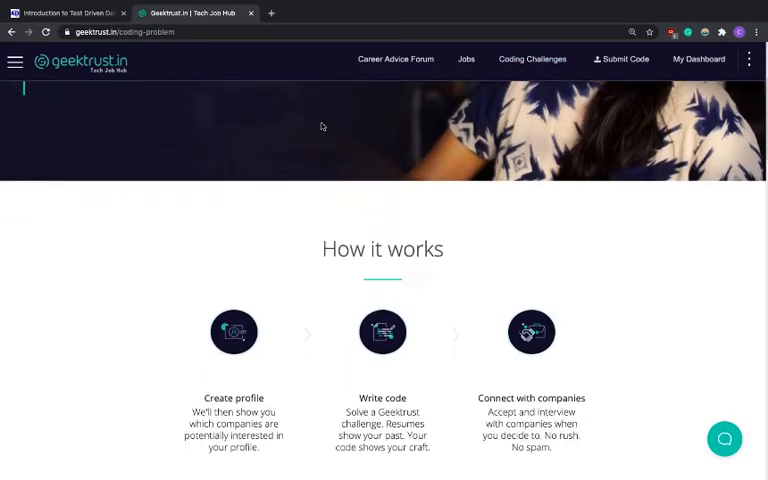
scroll(322, 126, "down", 3)
scroll(322, 126, "down", 3)
scroll(322, 126, "down", 3)
scroll(322, 126, "down", 4)
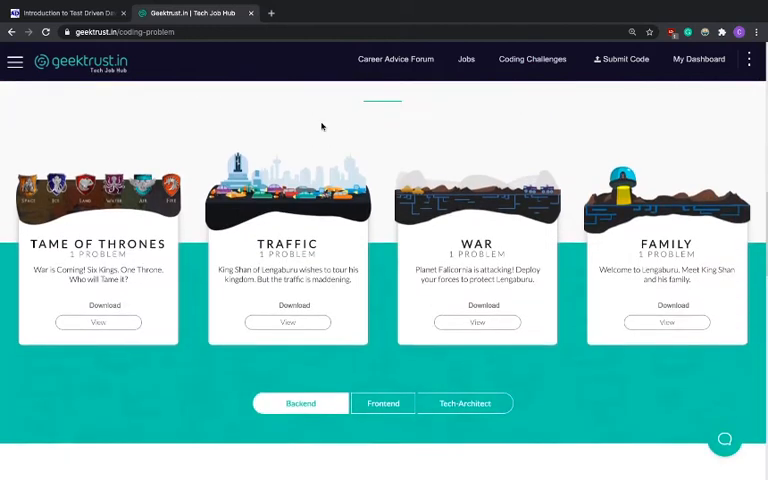
scroll(322, 126, "down", 1)
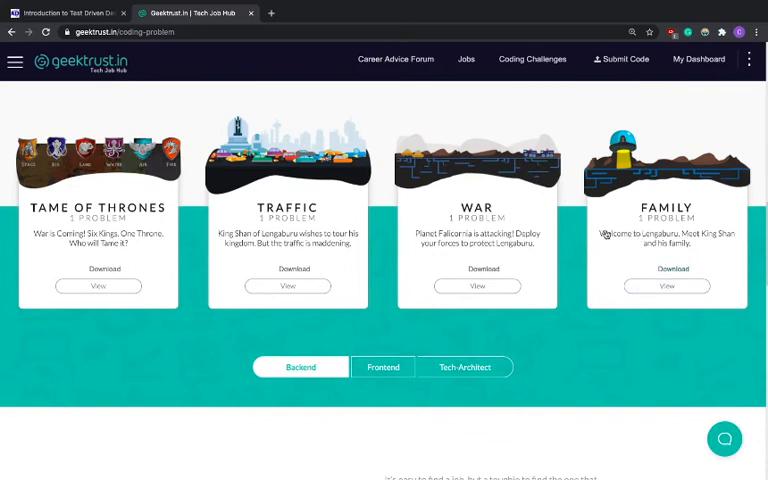
left_click(666, 270)
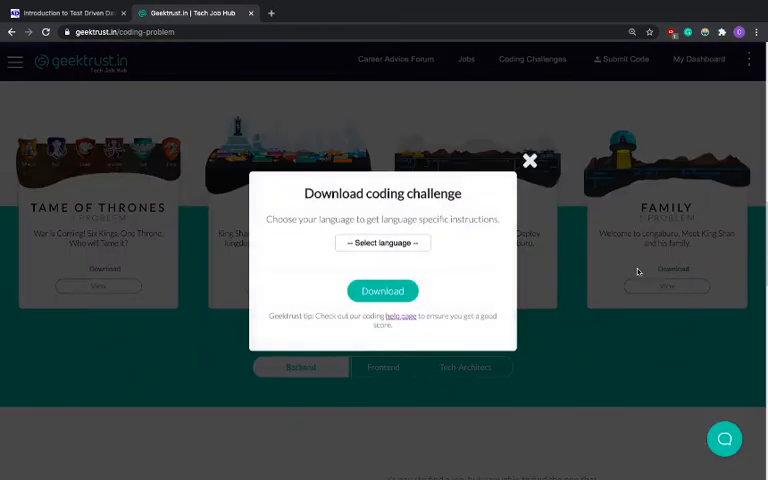
Download the Family challenge in Python and open its PDF problem statement.
left_click(388, 243)
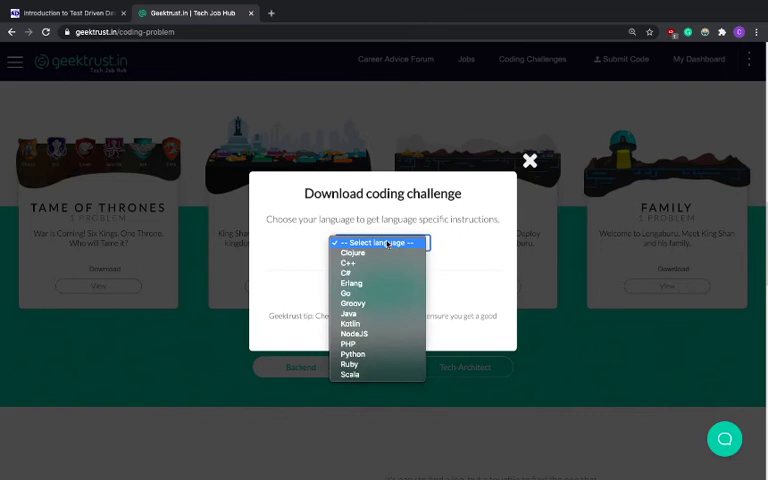
left_click(352, 354)
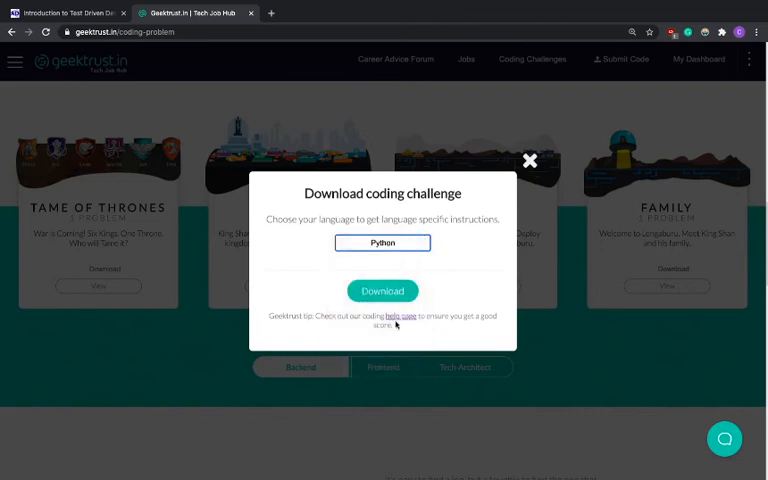
left_click(382, 291)
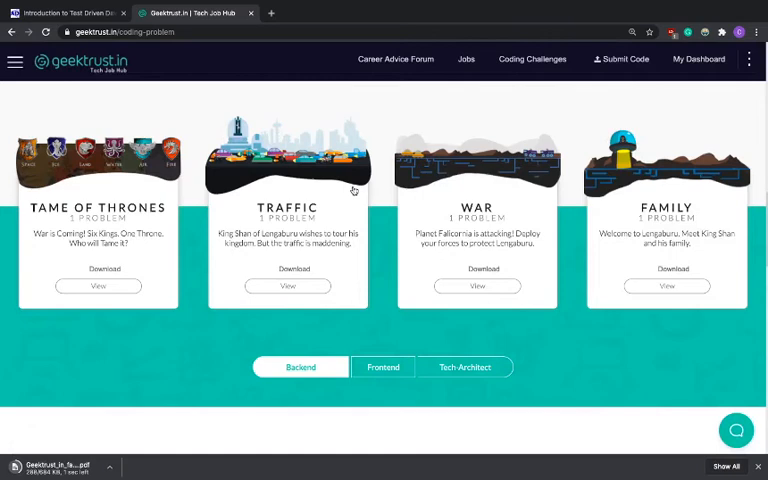
left_click(45, 467)
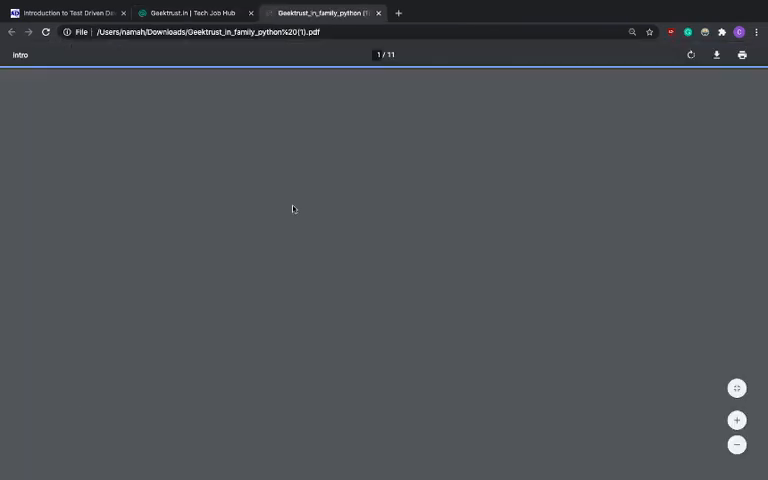
scroll(292, 208, "down", 5)
scroll(292, 208, "down", 3)
scroll(292, 208, "down", 4)
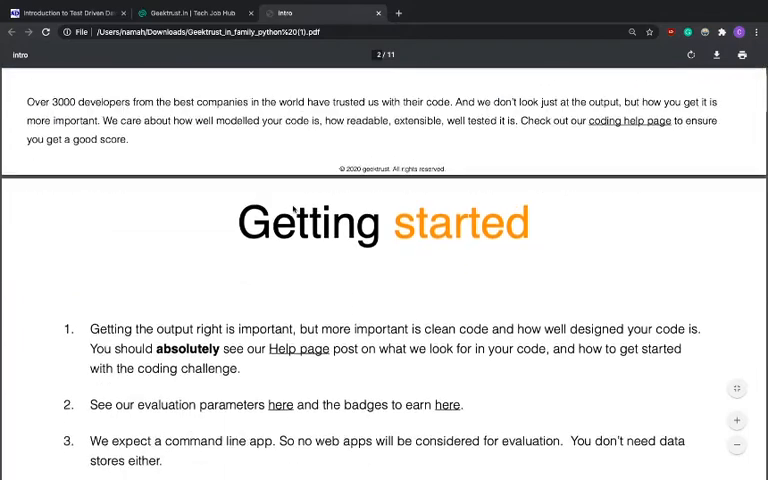
scroll(292, 208, "down", 4)
scroll(292, 208, "down", 2)
scroll(292, 208, "down", 4)
scroll(293, 209, "down", 3)
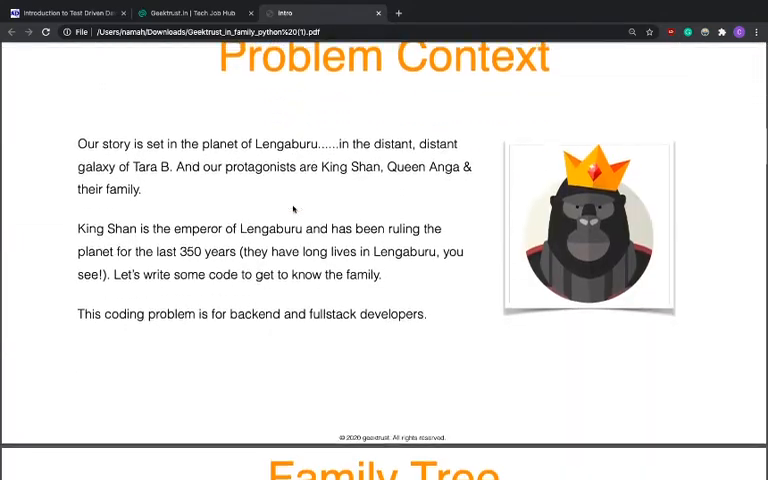
scroll(293, 209, "up", 4)
scroll(293, 209, "down", 2)
scroll(293, 209, "down", 5)
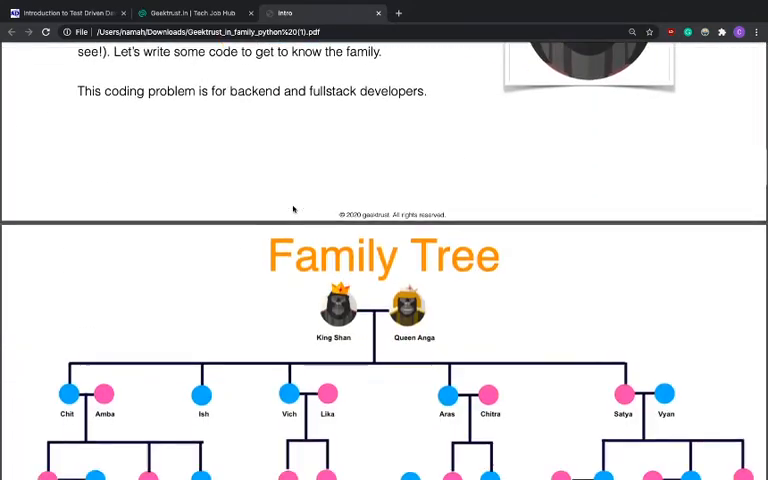
scroll(293, 209, "down", 1)
scroll(293, 209, "down", 6)
scroll(293, 209, "down", 3)
scroll(293, 209, "down", 6)
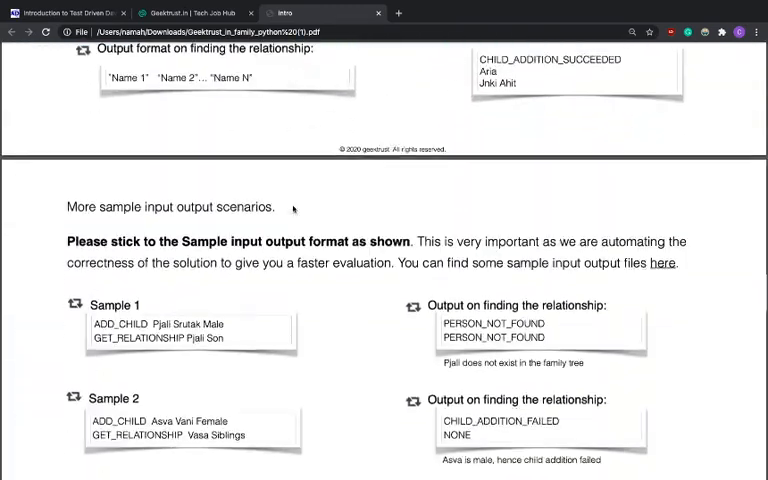
scroll(293, 209, "down", 2)
scroll(293, 209, "down", 5)
scroll(293, 209, "down", 2)
scroll(293, 209, "down", 5)
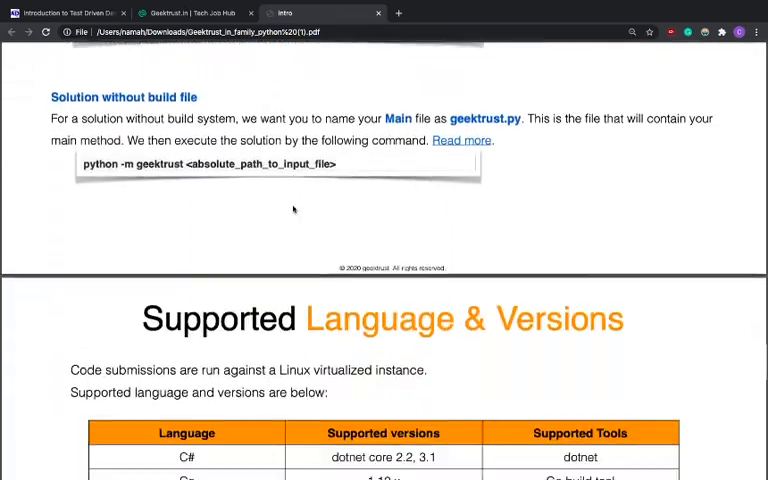
scroll(293, 209, "down", 2)
scroll(293, 209, "down", 3)
scroll(293, 209, "down", 5)
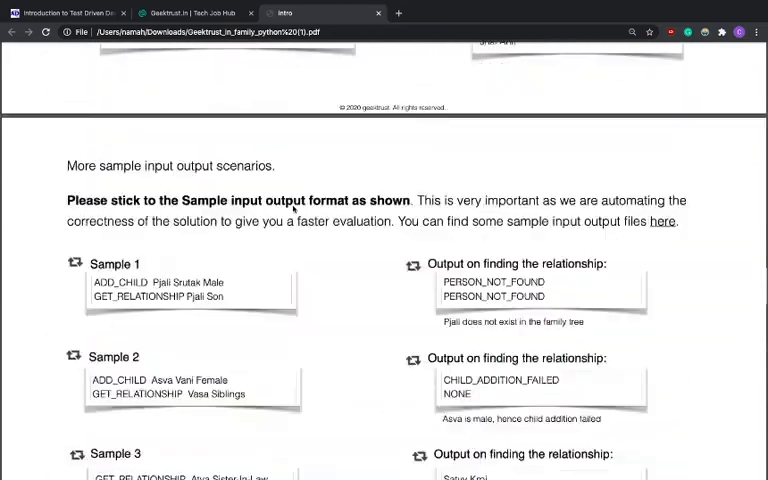
scroll(292, 208, "up", 10)
scroll(292, 208, "up", 10)
scroll(292, 208, "up", 10)
scroll(292, 208, "up", 10)
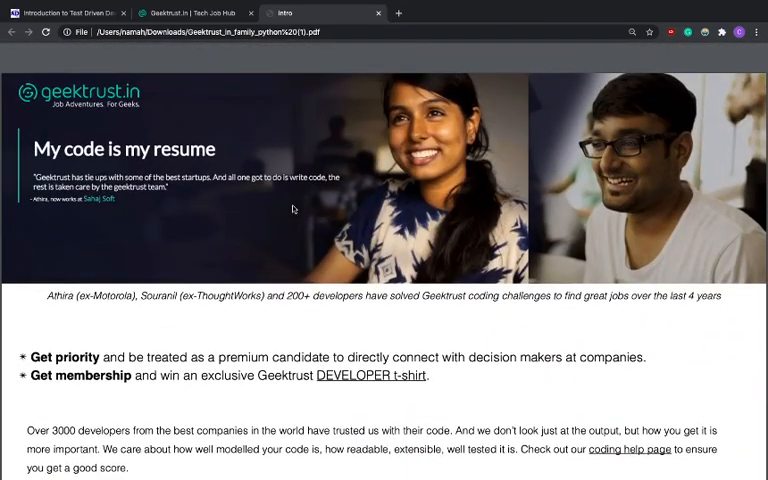
Return to the Geektrust coding challenges page and bring OBS Studio to the front.
left_click(193, 12)
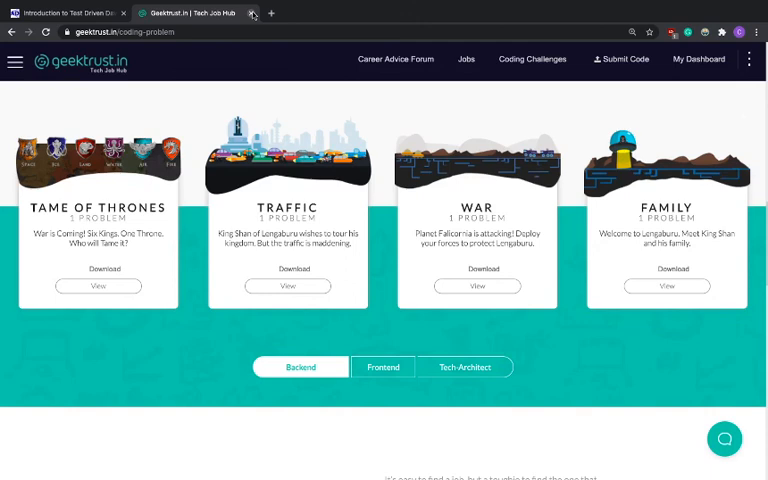
left_click(559, 462)
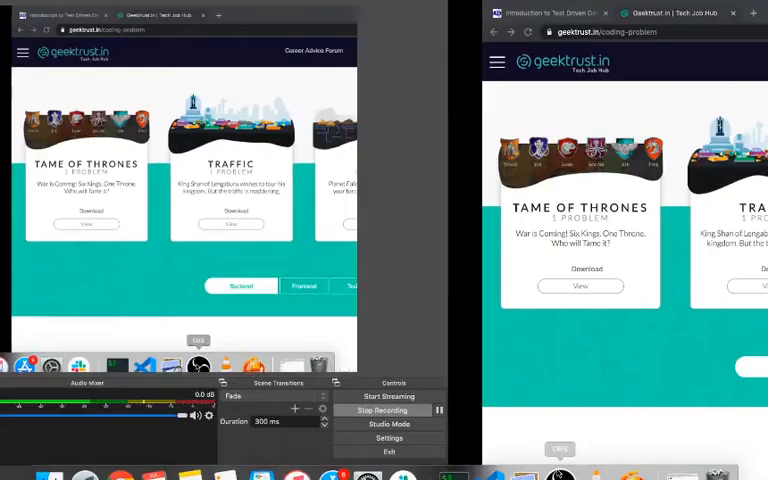